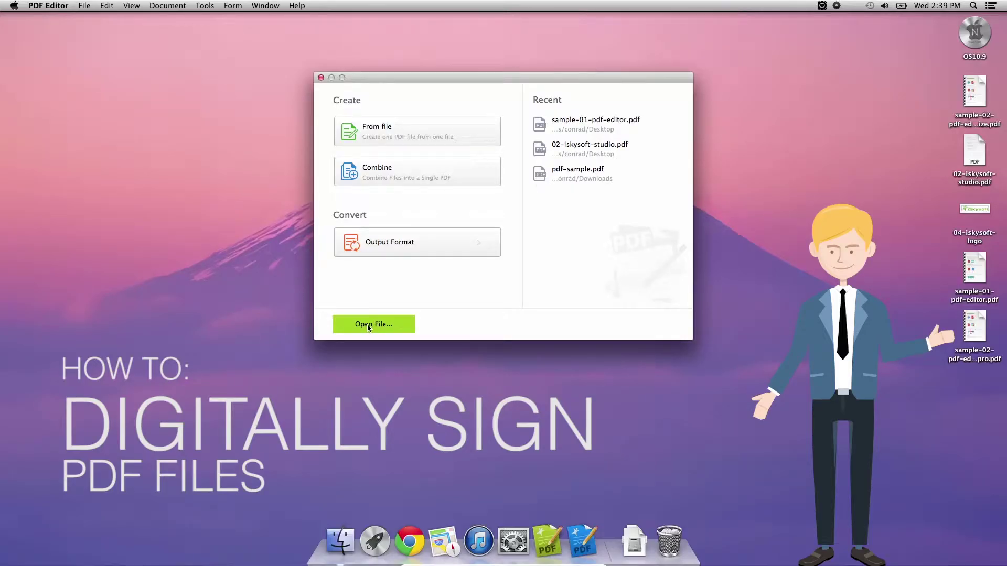
Step: Open sample-01-pdf-editor.pdf from the Desktop and dismiss the OCR upgrade prompt
left_click(367, 325)
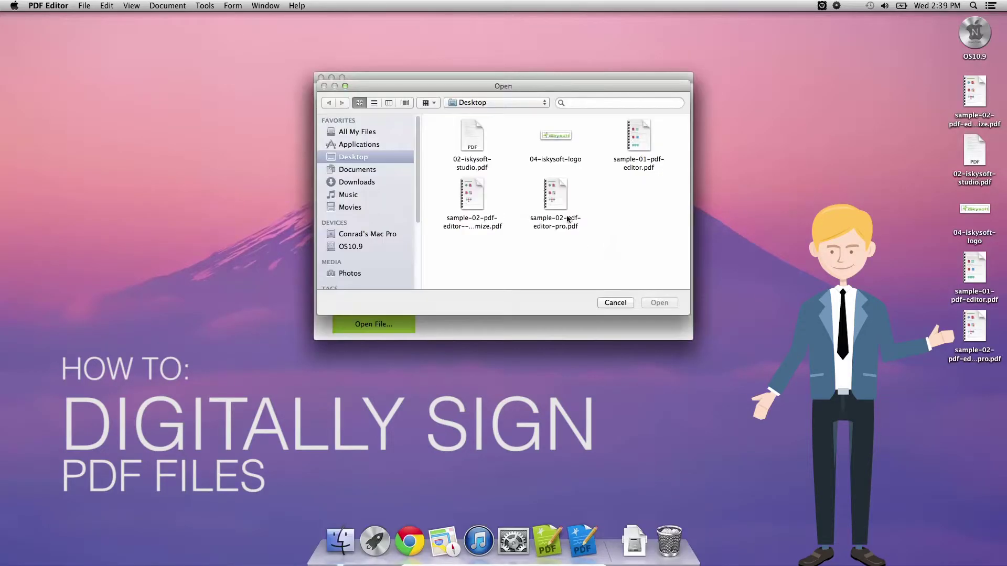
left_click(637, 138)
left_click(669, 300)
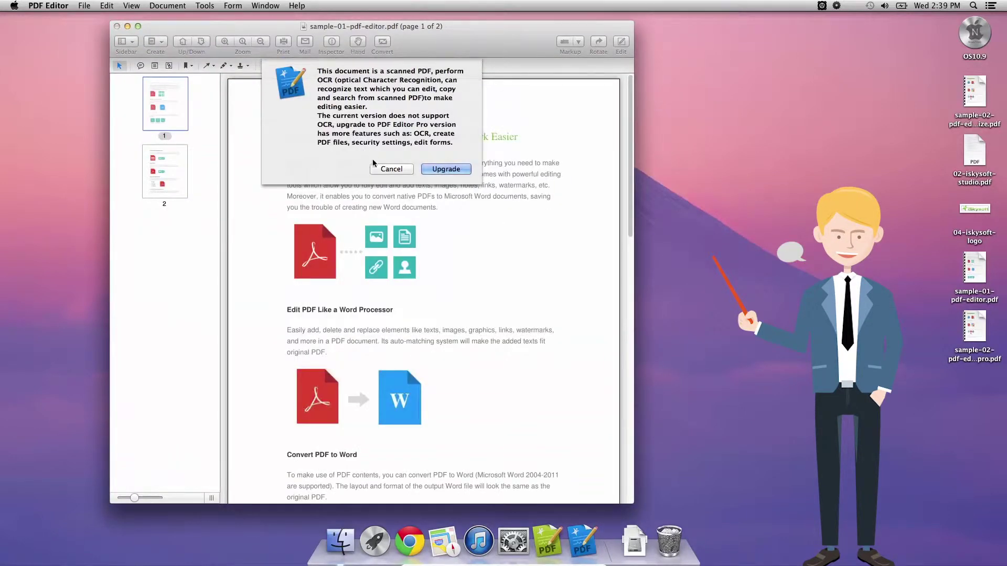
left_click(390, 169)
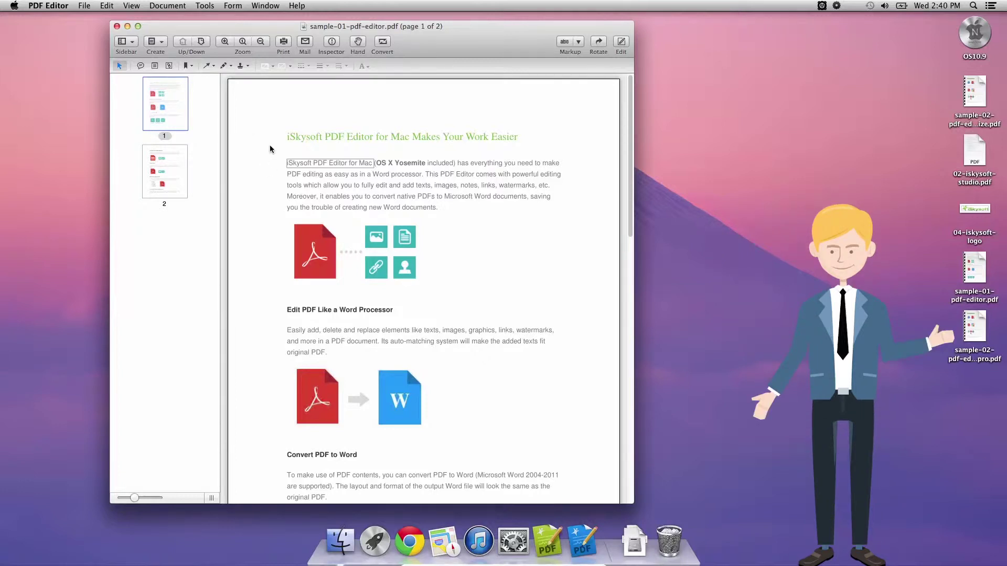
Step: Place an APPROVED stamp on page 1, move it, remove it again and reshow the stamp list
left_click(243, 65)
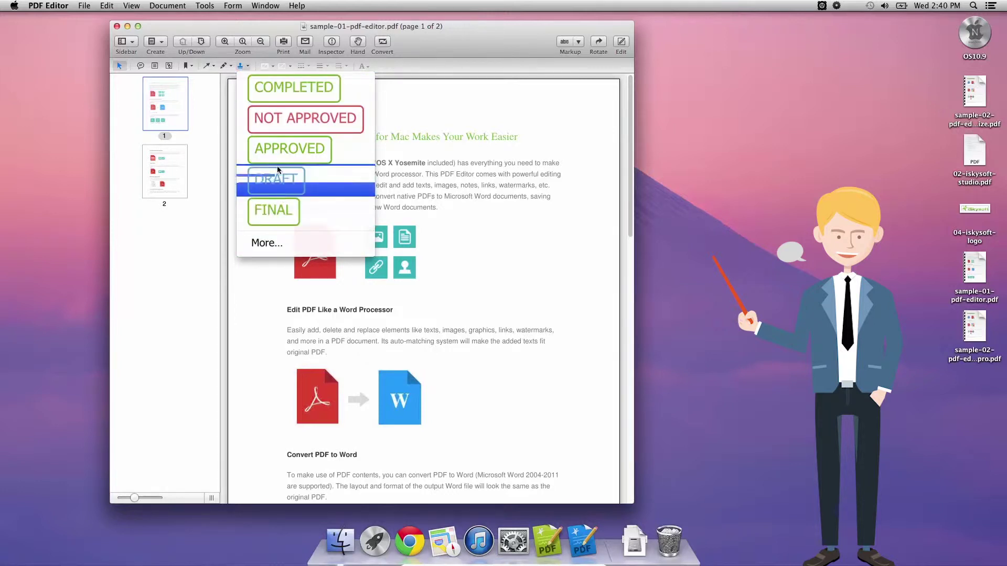
left_click(289, 149)
left_click(484, 232)
left_click_drag(484, 232, 506, 267)
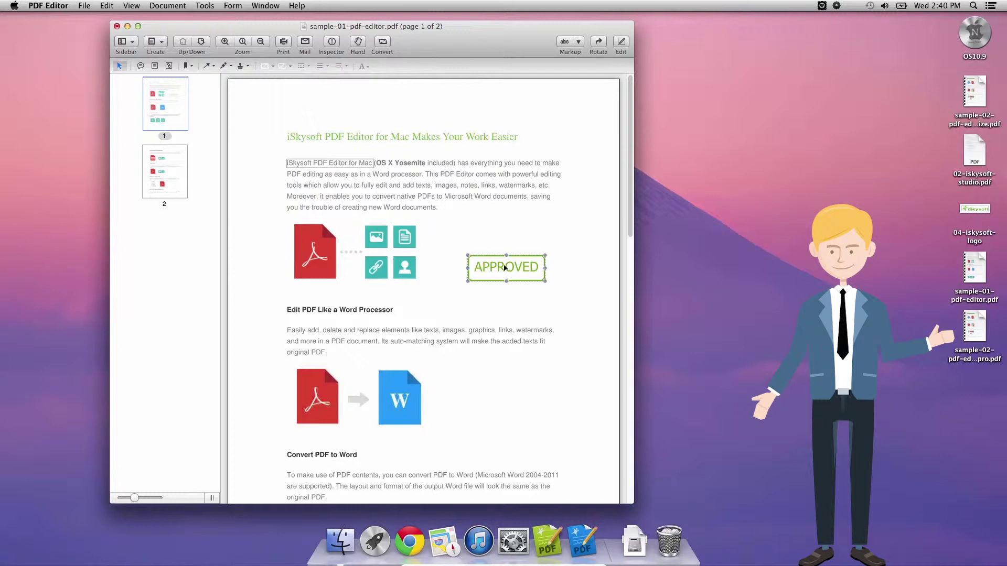
key("Delete")
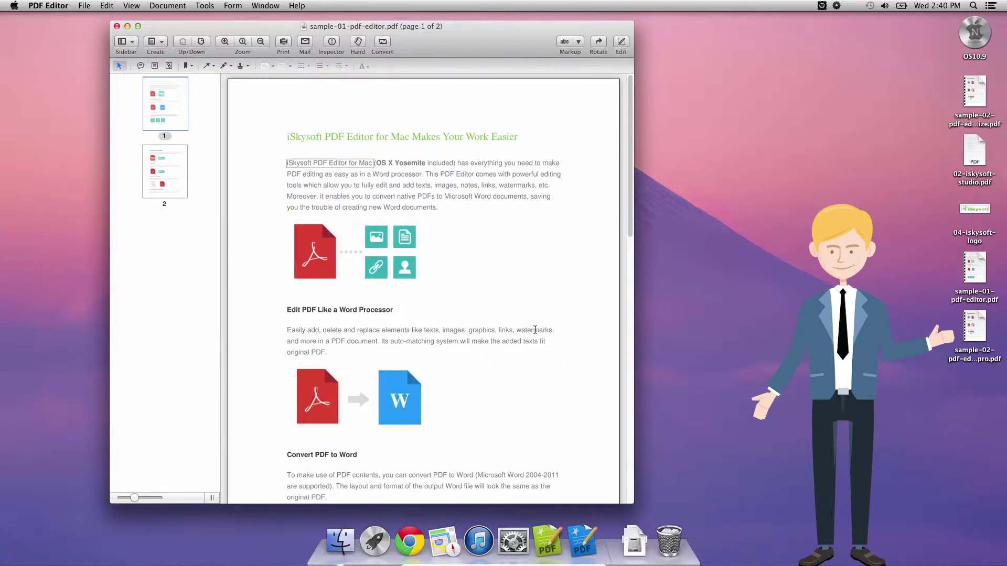
left_click(241, 65)
Step: Choose More... to browse the full Stamp Management collection
left_click(267, 243)
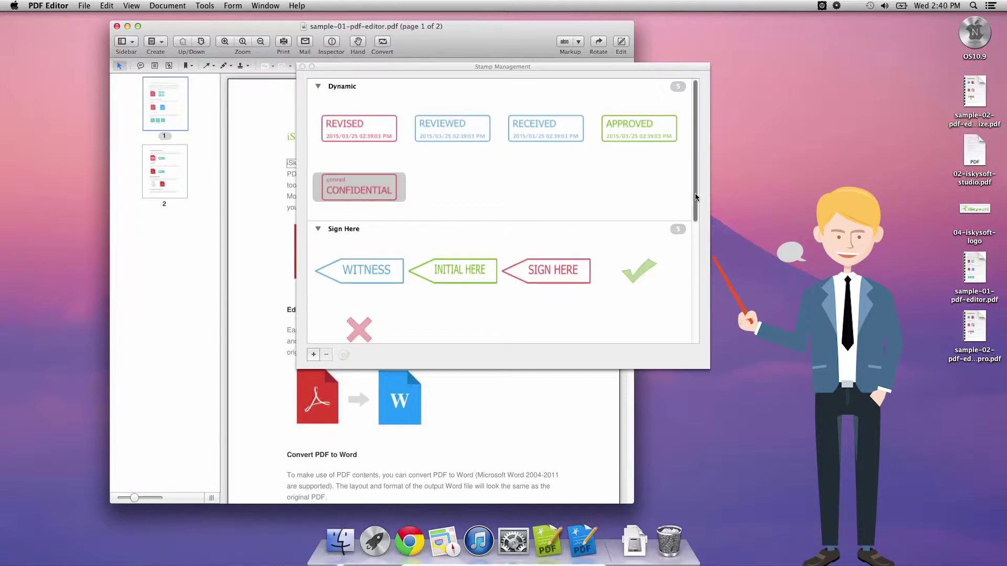
left_click_drag(695, 192, 701, 355)
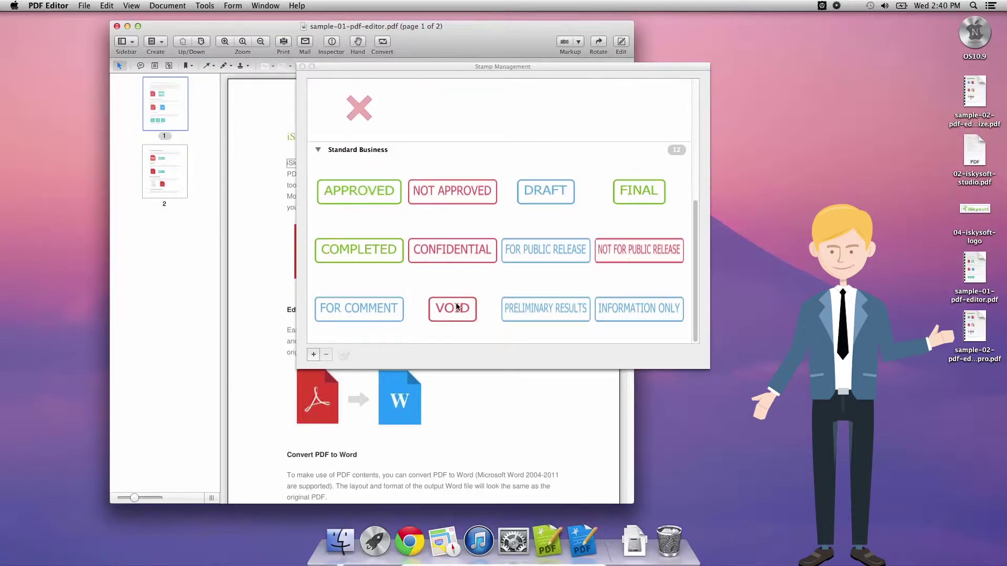
Step: Create a custom stamp from the 04-iskysoft-logo image on the Desktop
left_click(313, 355)
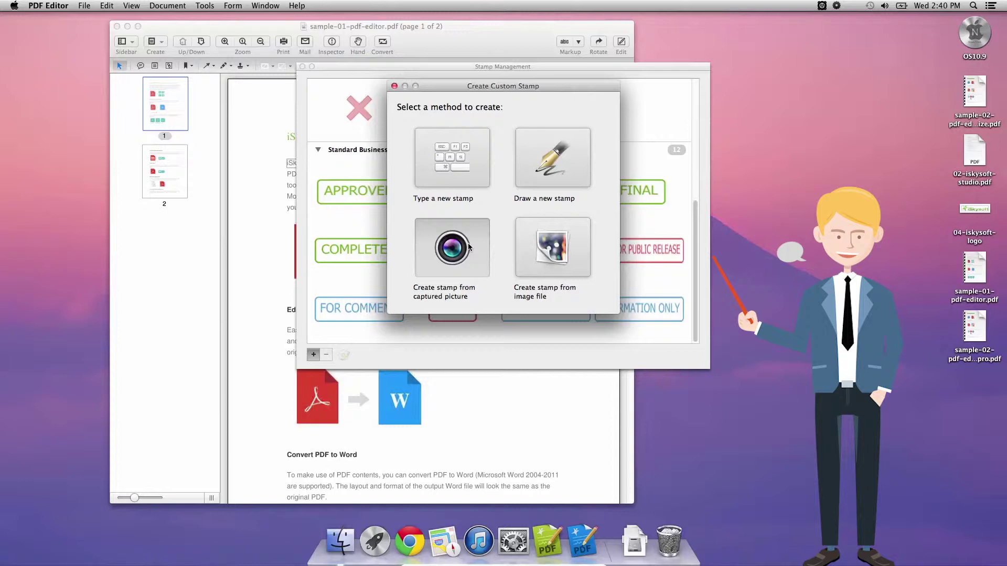
left_click(552, 250)
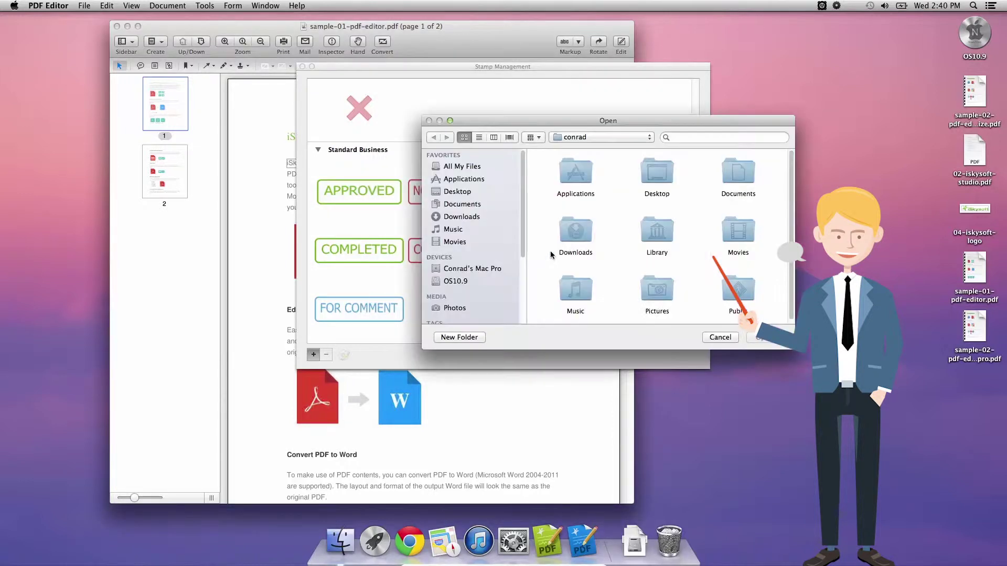
left_click(457, 192)
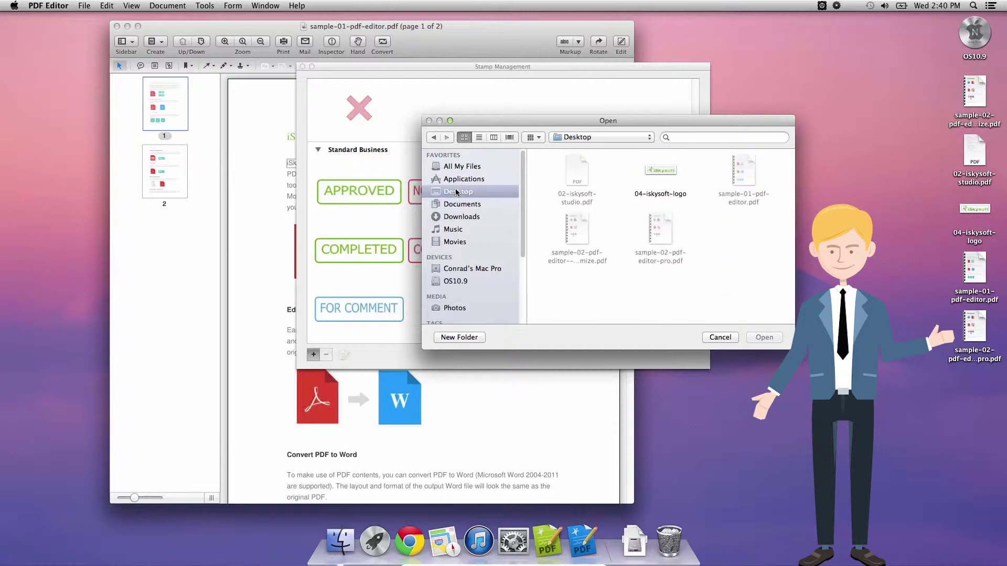
double_click(660, 168)
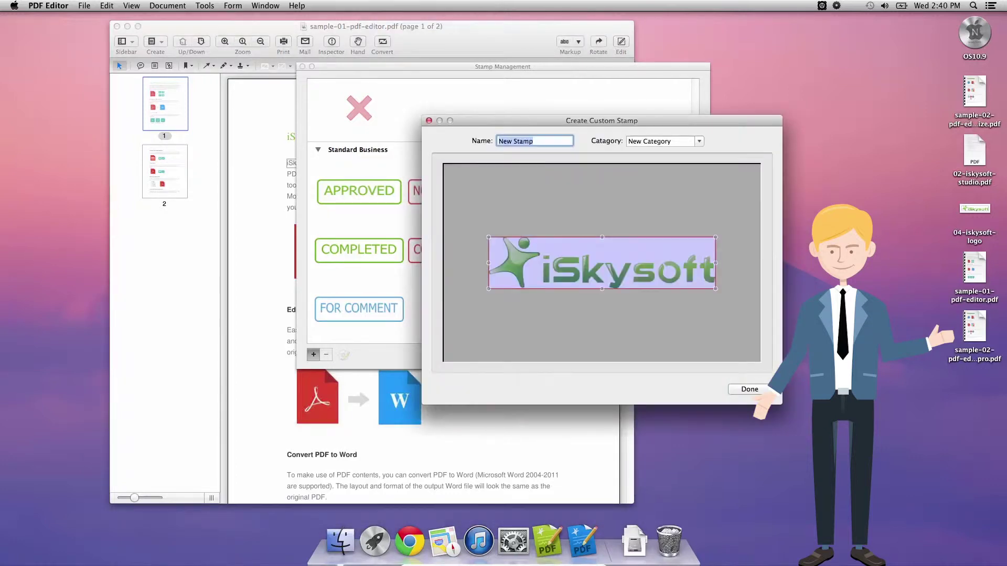
left_click(751, 390)
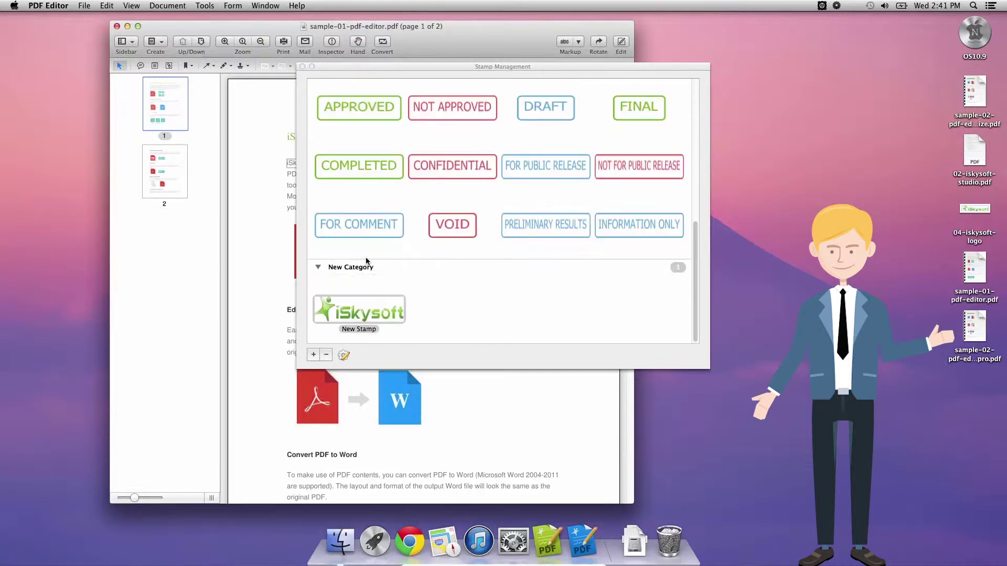
Step: Edit the new stamp to be named iSkysoft Logo in a Sign category
right_click(362, 329)
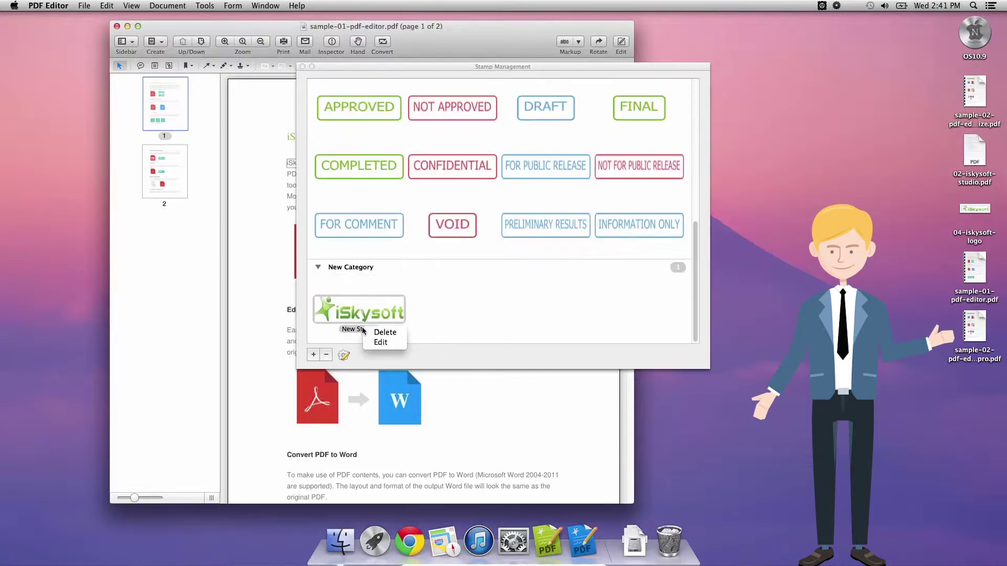
left_click(375, 344)
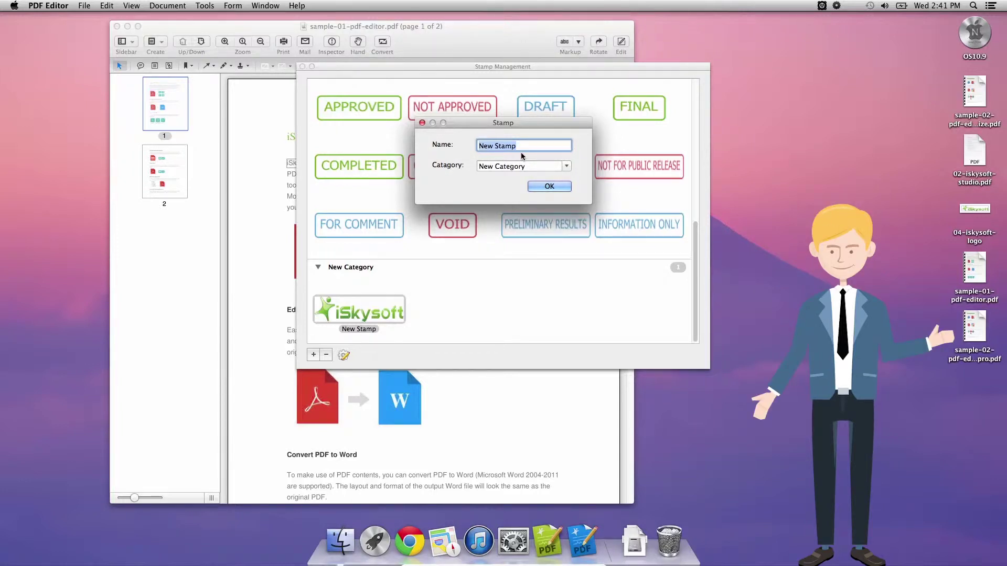
type("iSky")
type("soft ")
type("Logo")
left_click(527, 167)
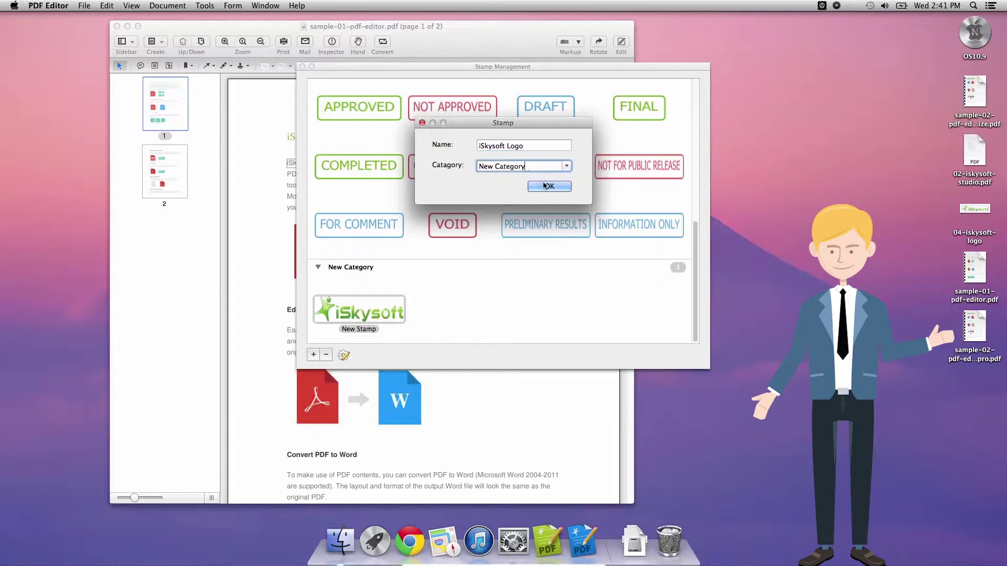
left_click_drag(528, 167, 343, 152)
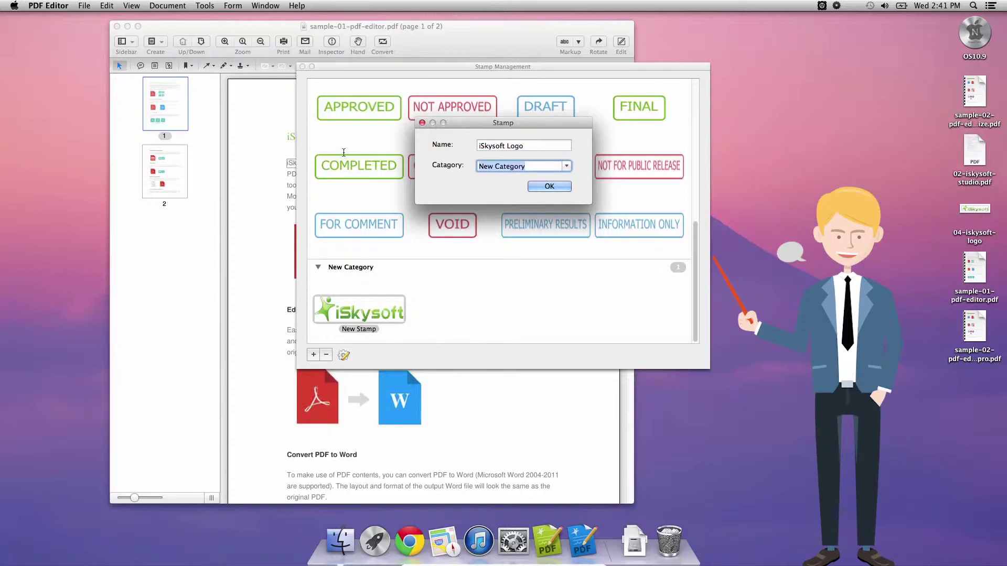
type("Sign")
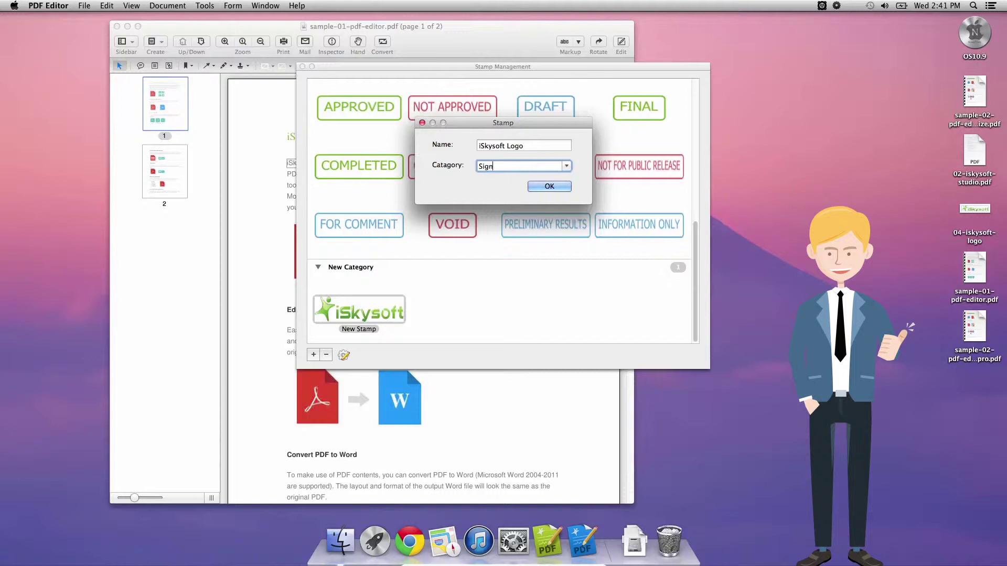
left_click(539, 186)
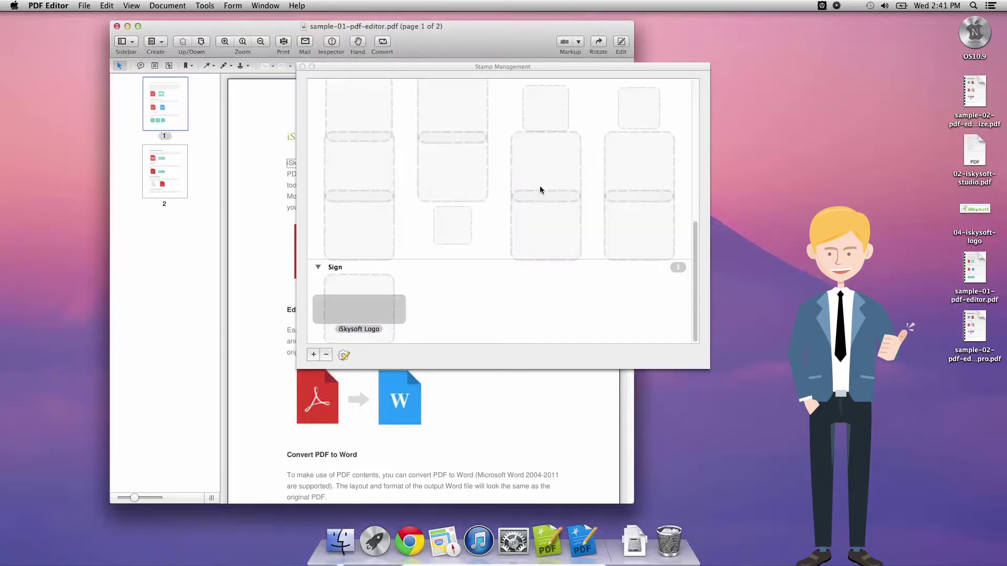
Step: Draw a freehand signature with two strokes as a new custom stamp
left_click(313, 355)
left_click(553, 157)
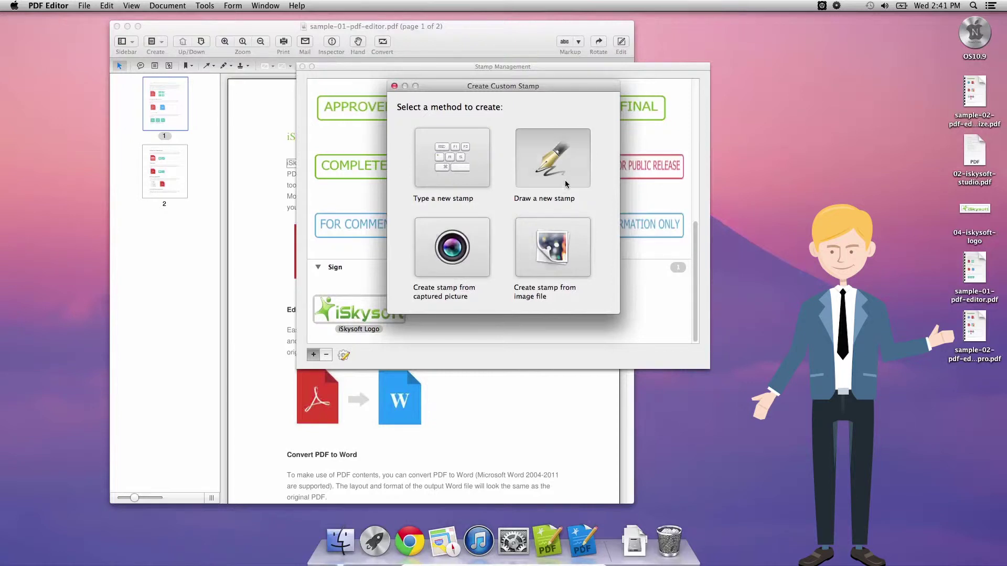
mouse_move(496, 243)
left_mouse_down()
mouse_move(485, 267)
mouse_move(552, 216)
mouse_move(543, 189)
mouse_move(511, 276)
mouse_move(526, 240)
mouse_move(551, 233)
left_mouse_up()
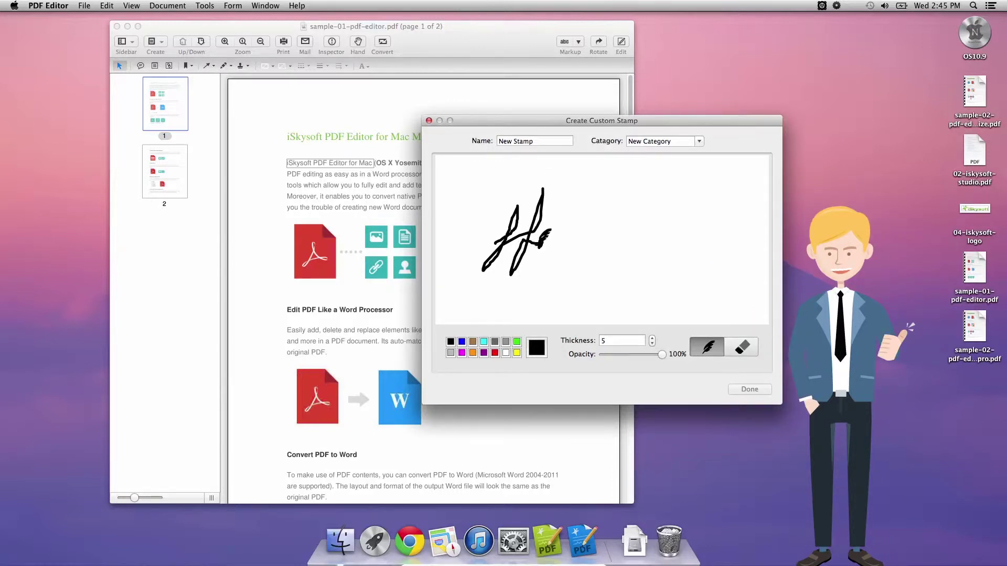
left_click_drag(551, 234, 560, 257)
left_click(762, 389)
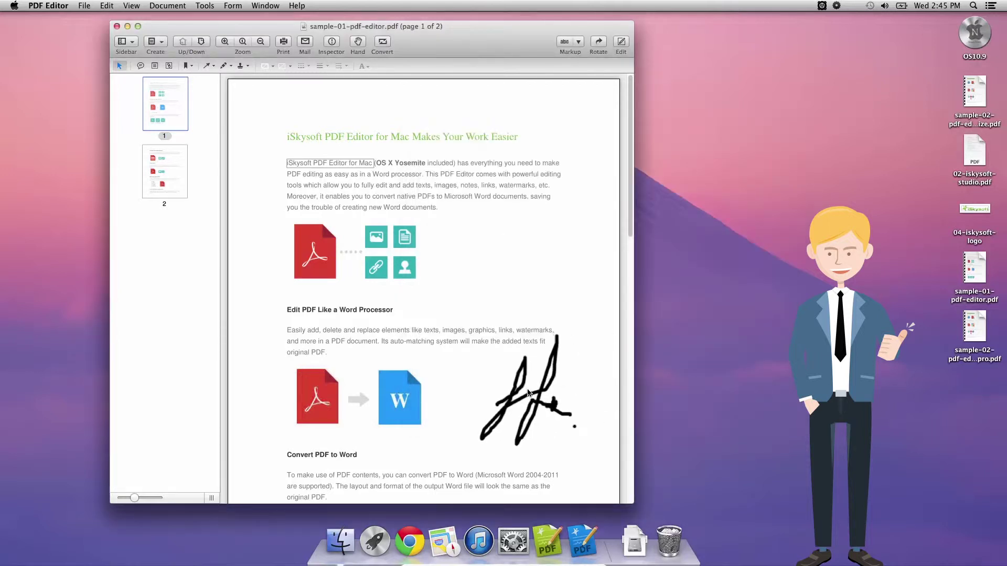
Step: Place the drawn signature on page 1, then undo the placement
left_click(531, 387)
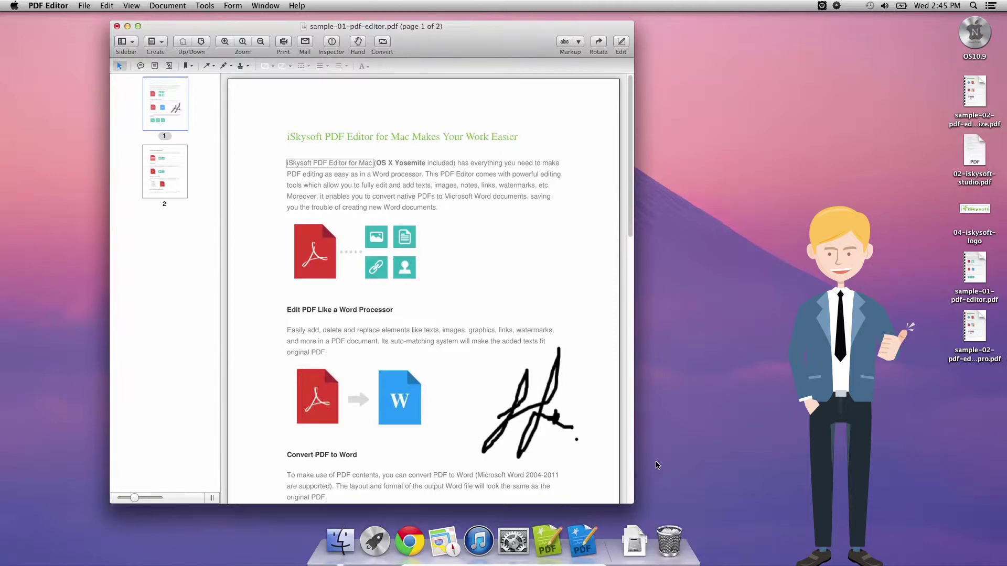
key("super+z")
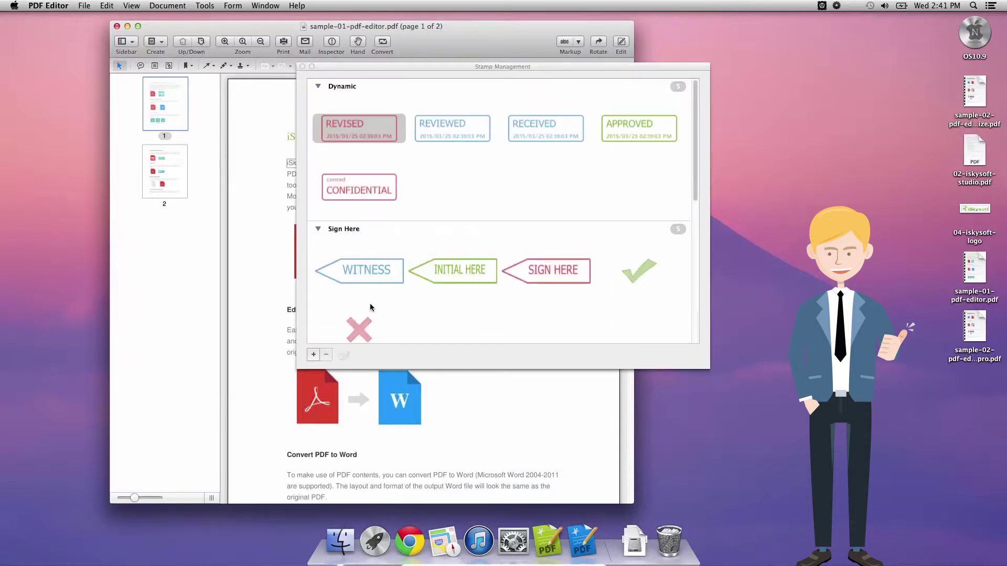
Step: Start a typed custom stamp reading Conrad iSkysoft, correcting the mistyped letters
left_click(313, 355)
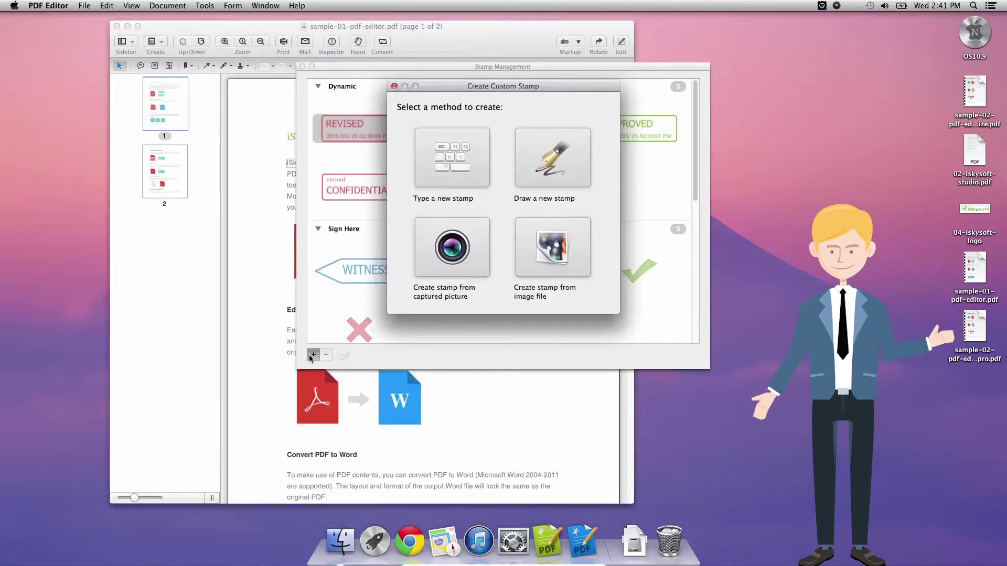
left_click(449, 170)
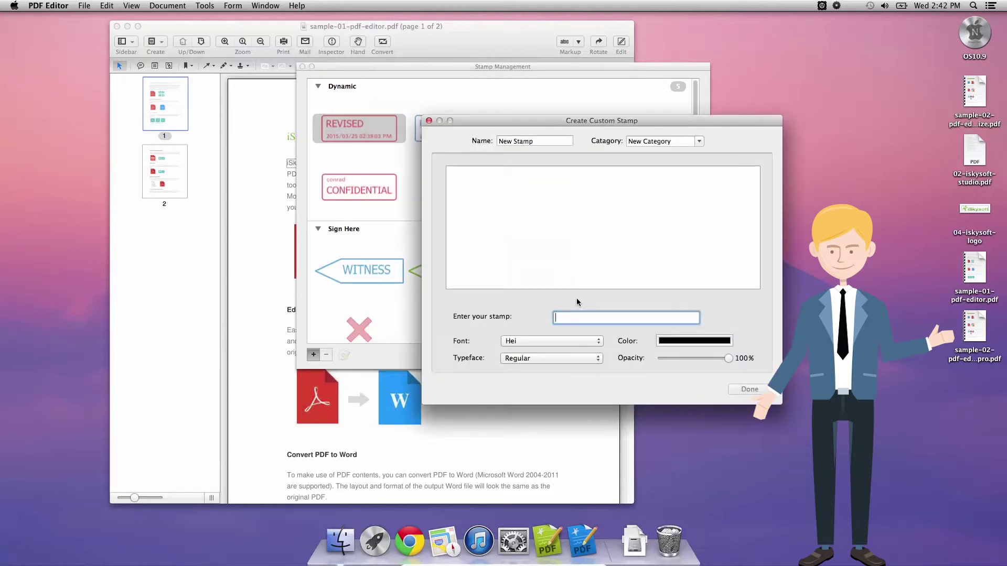
type("C")
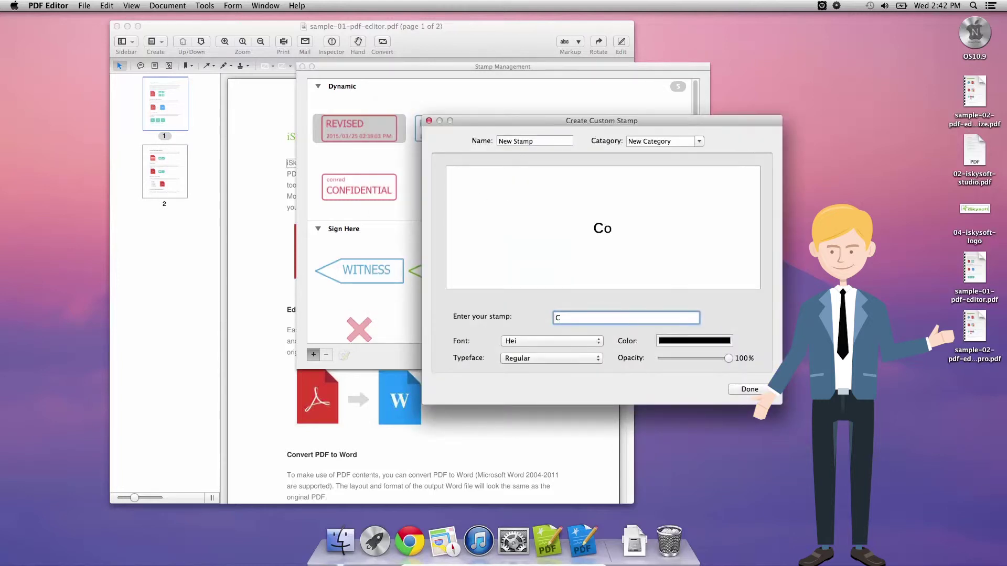
type("onrad ")
type("iSkyfo")
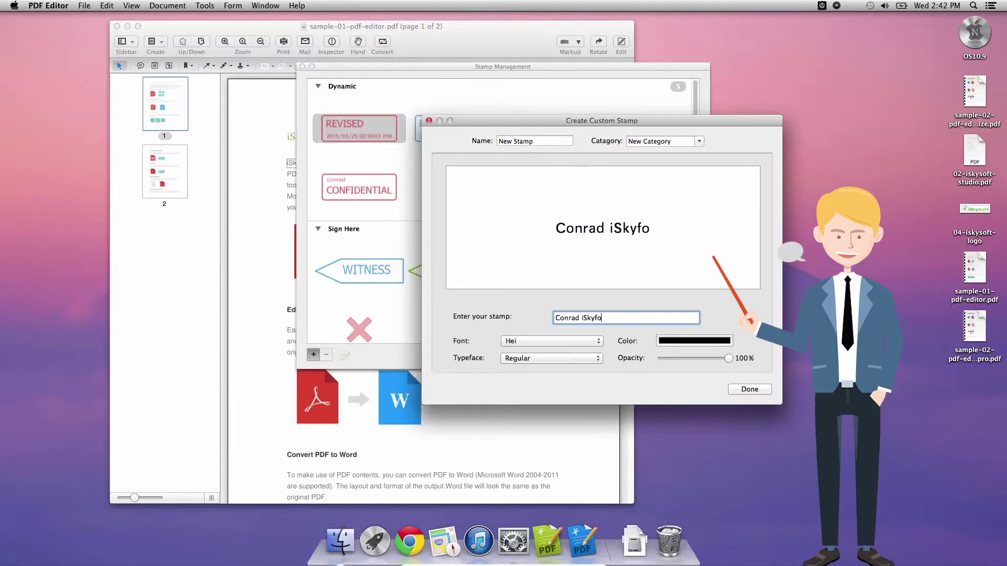
key("BackSpace")
key("BackSpace")
type("s")
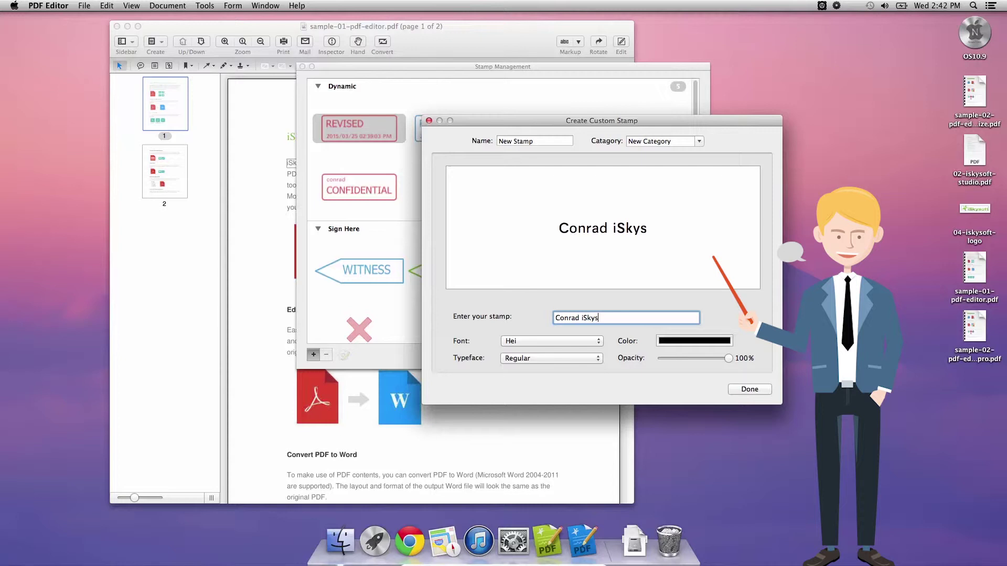
type("oft")
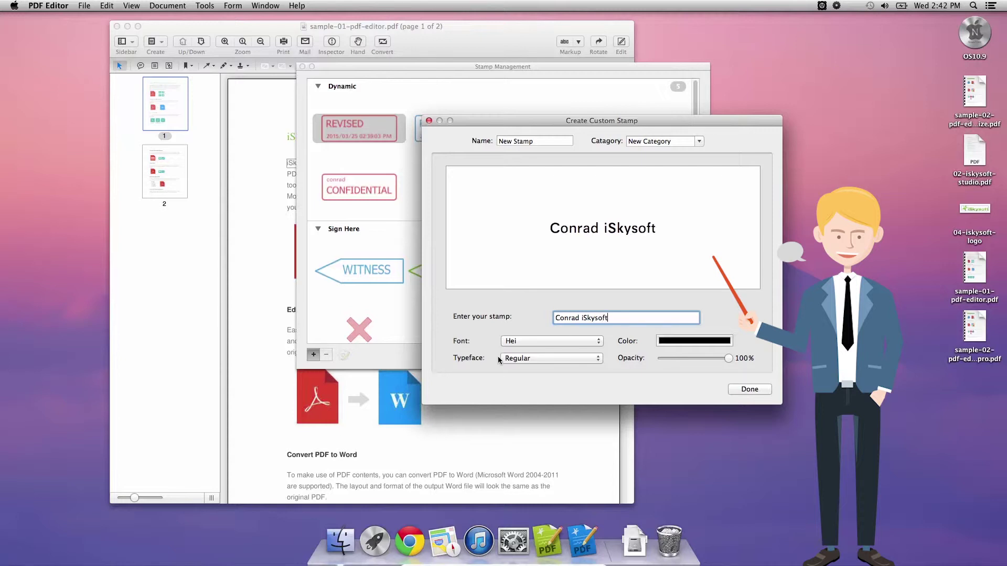
Step: Set the stamp font to Futura and lower its opacity to 54%
left_click(526, 343)
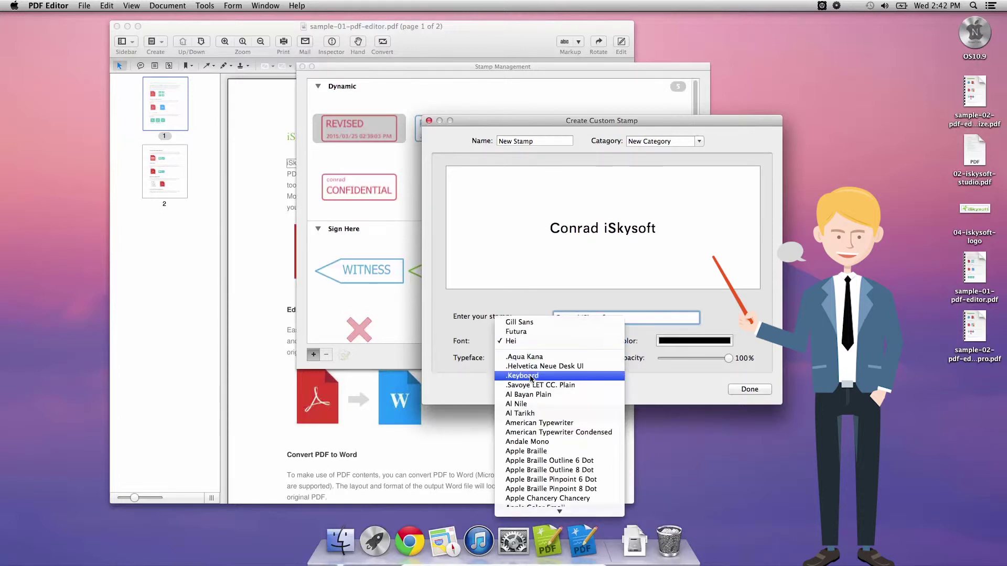
left_click(525, 334)
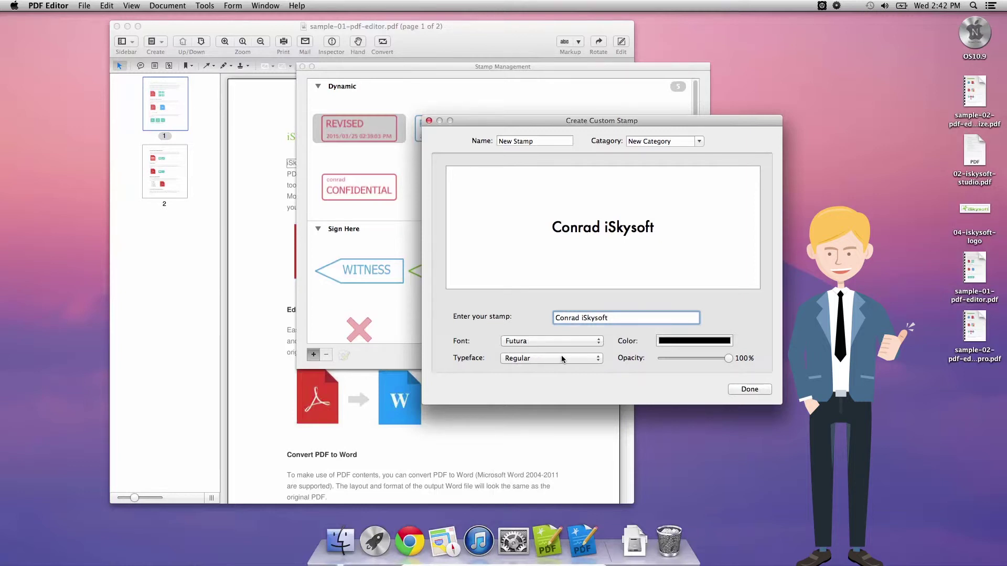
left_click(702, 361)
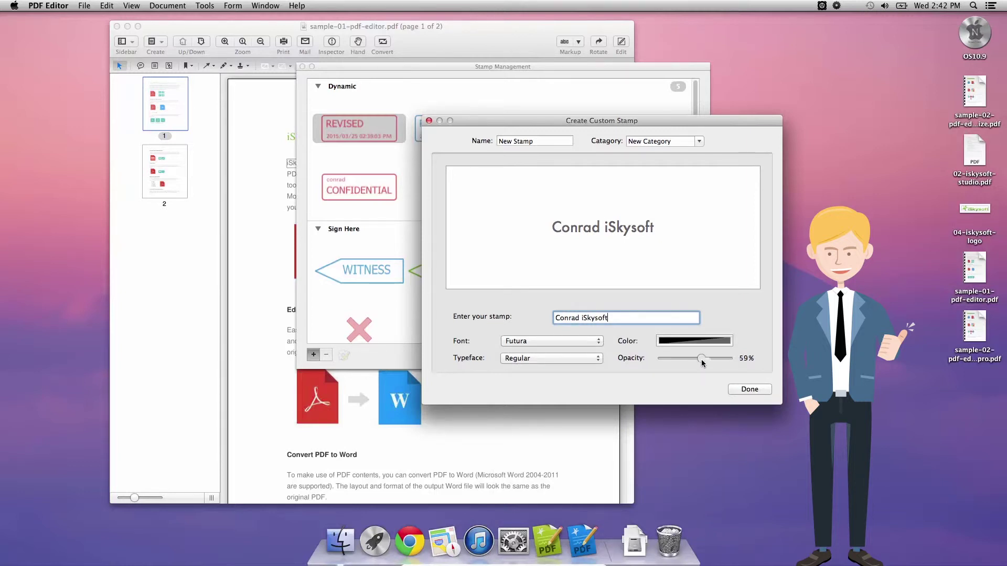
left_click_drag(703, 361, 696, 356)
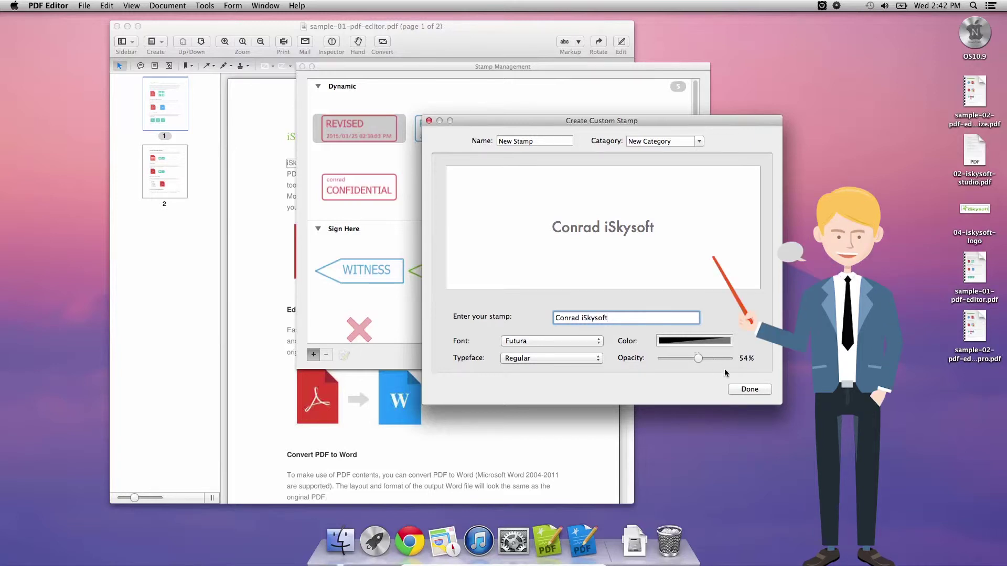
Step: File the stamp under the Sign category and replace its default name with Conrad
left_click(677, 141)
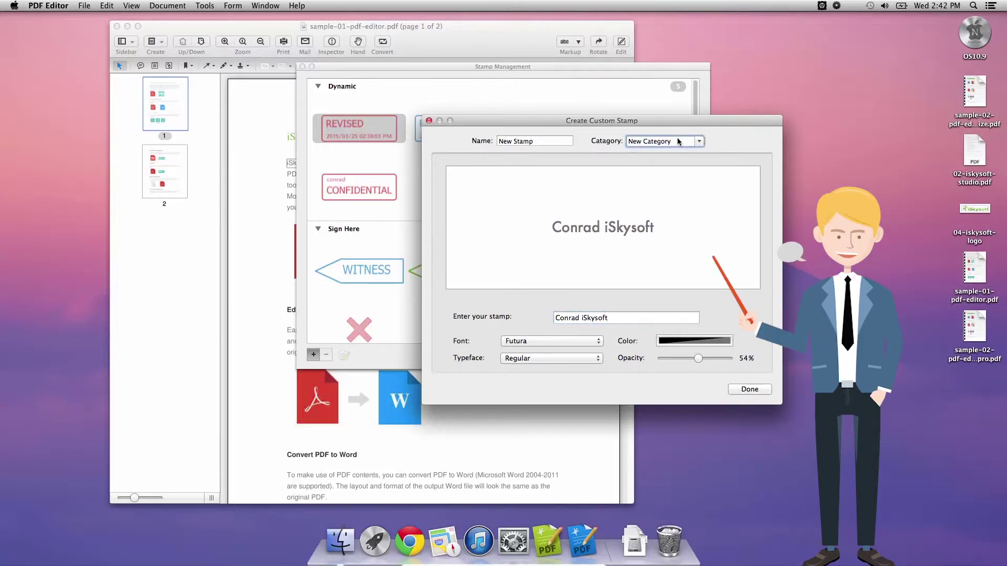
left_click(699, 141)
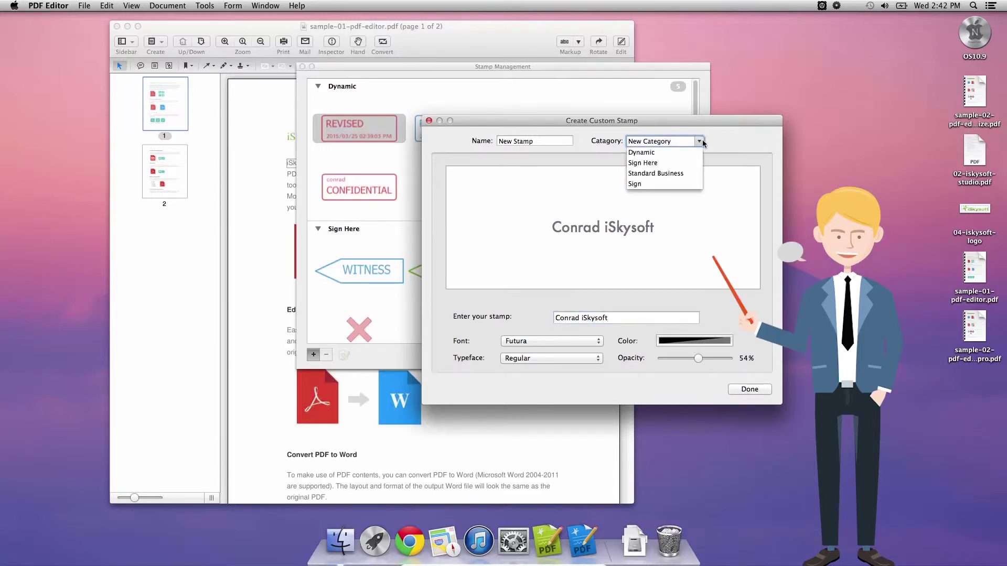
left_click(653, 184)
left_click_drag(548, 139, 497, 141)
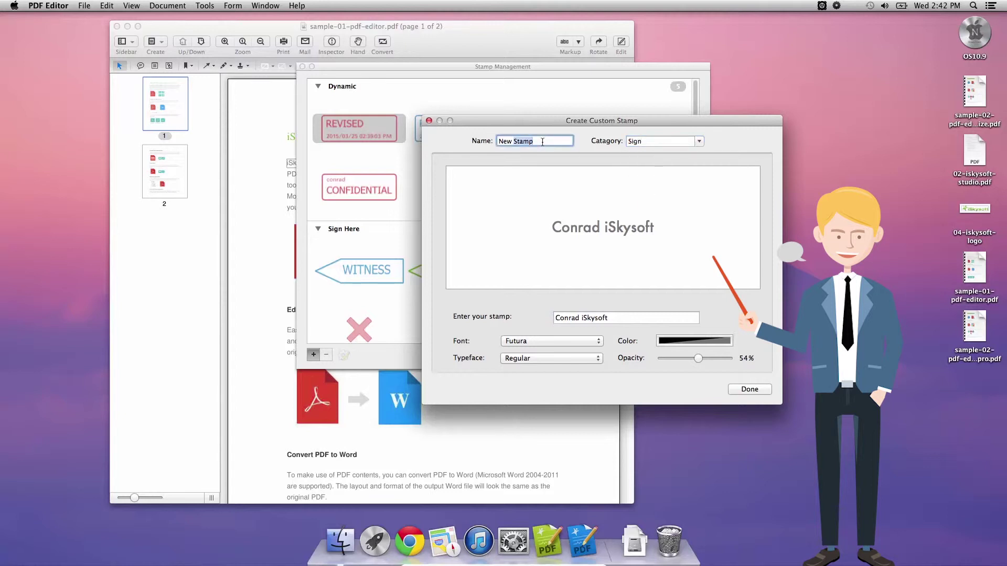
type("Con")
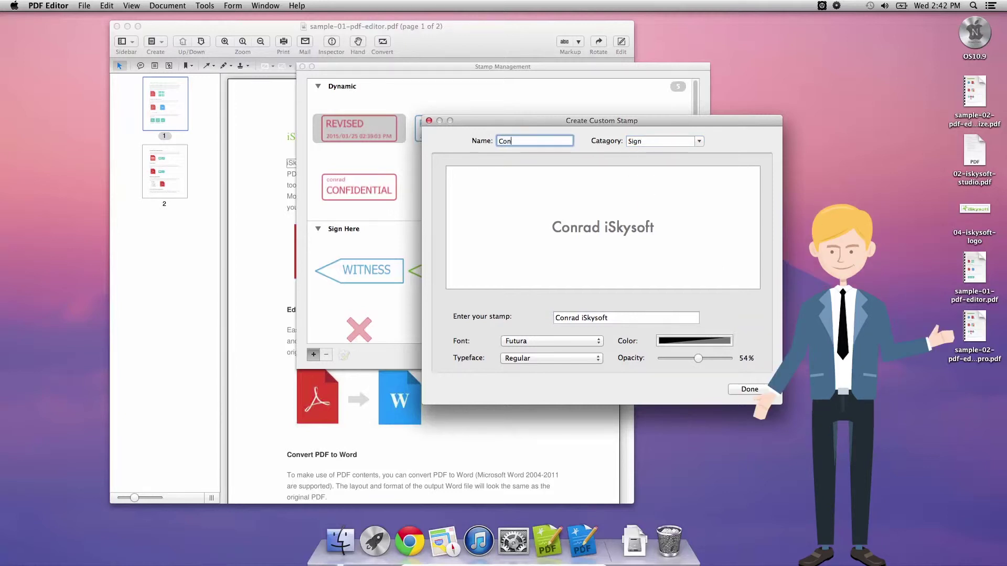
type("rad")
Step: Finish the Conrad stamp, place it twice on the page, undo both and close Stamp Management
left_click(749, 390)
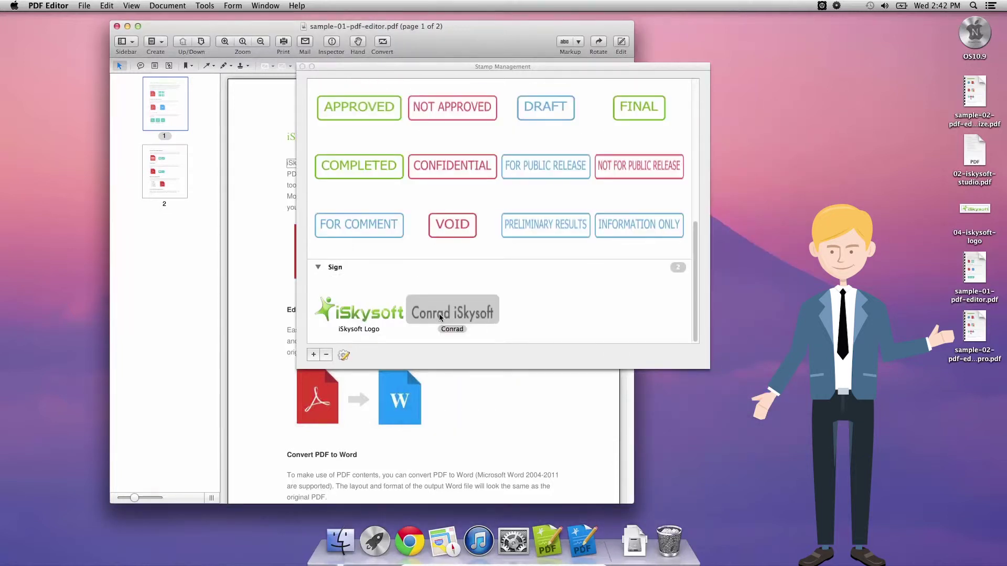
mouse_move(451, 312)
left_mouse_down()
mouse_move(525, 419)
mouse_move(524, 457)
left_mouse_up()
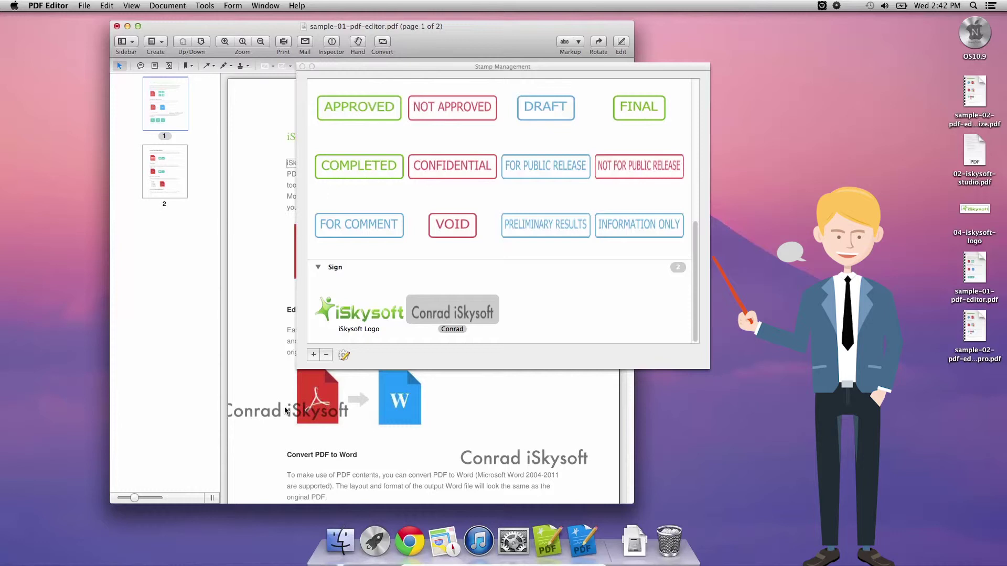
left_click_drag(426, 338, 343, 444)
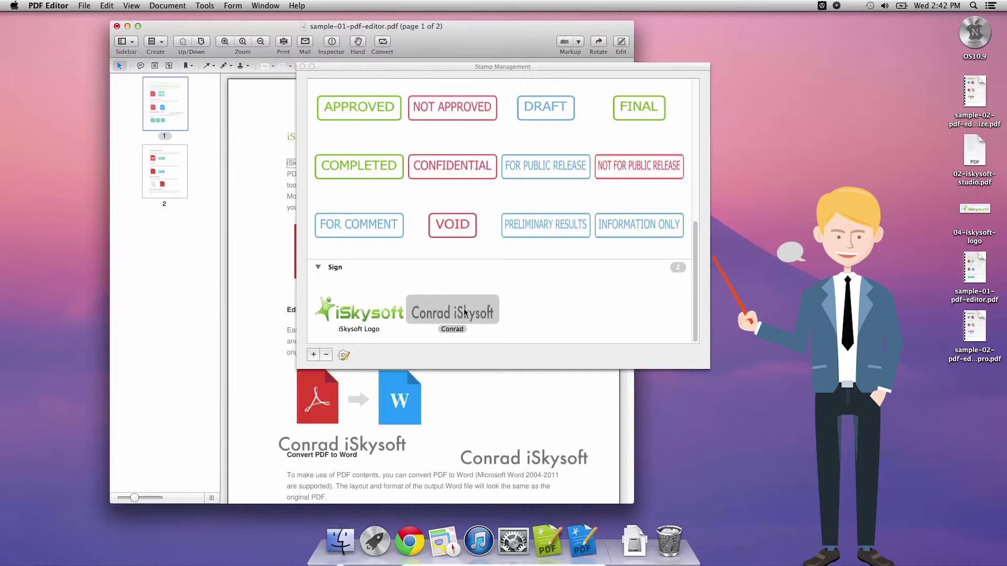
key("super+z")
key("super+z")
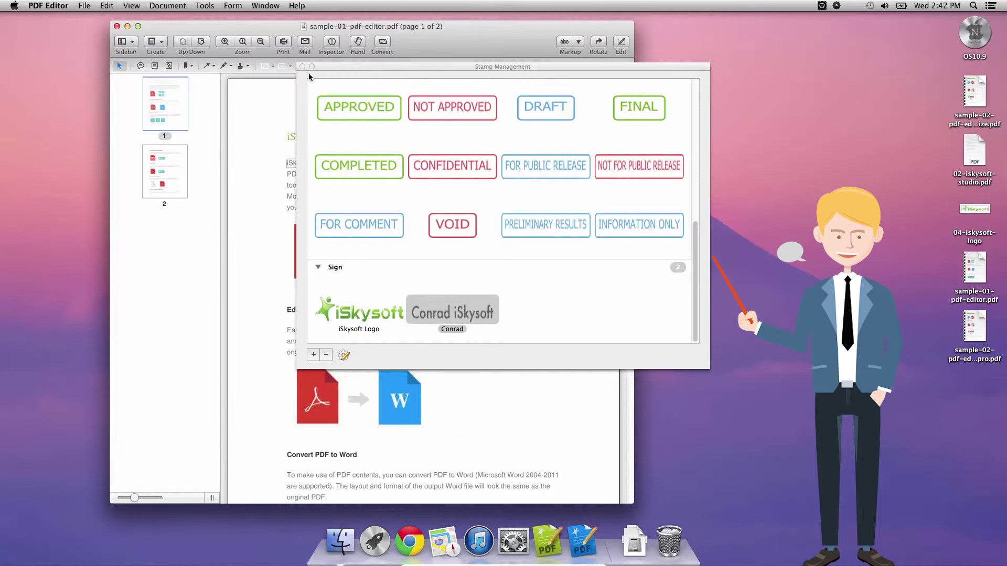
left_click(303, 67)
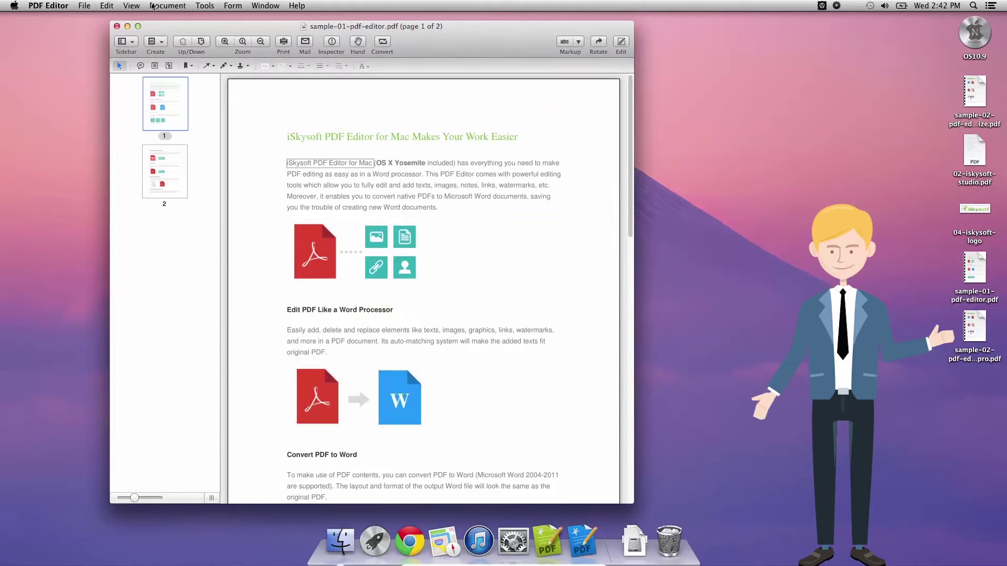
Step: Place the Conrad iSkysoft stamp from Tools > Stamp at page 1's bottom-right corner
left_click(210, 5)
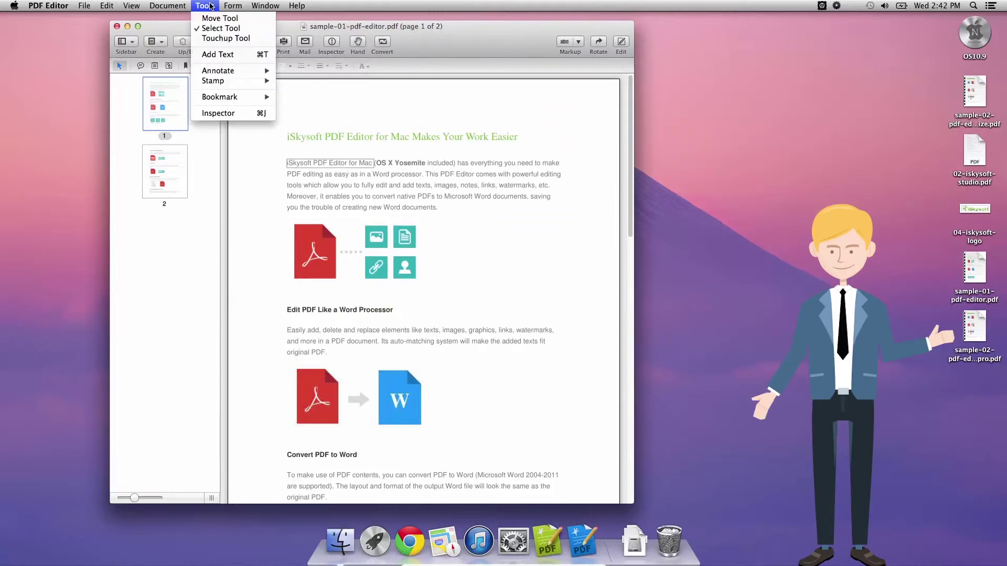
mouse_move(213, 80)
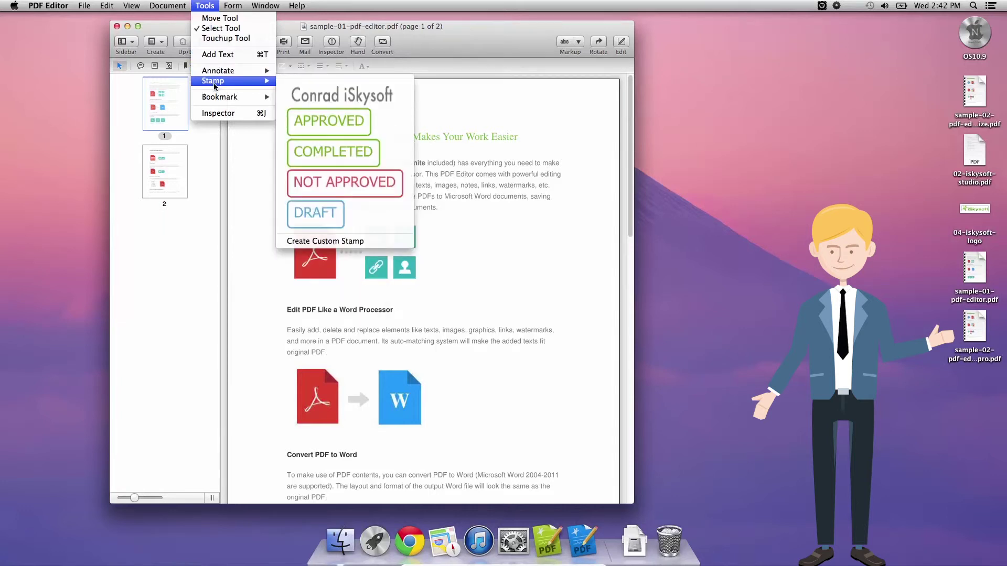
left_click(307, 101)
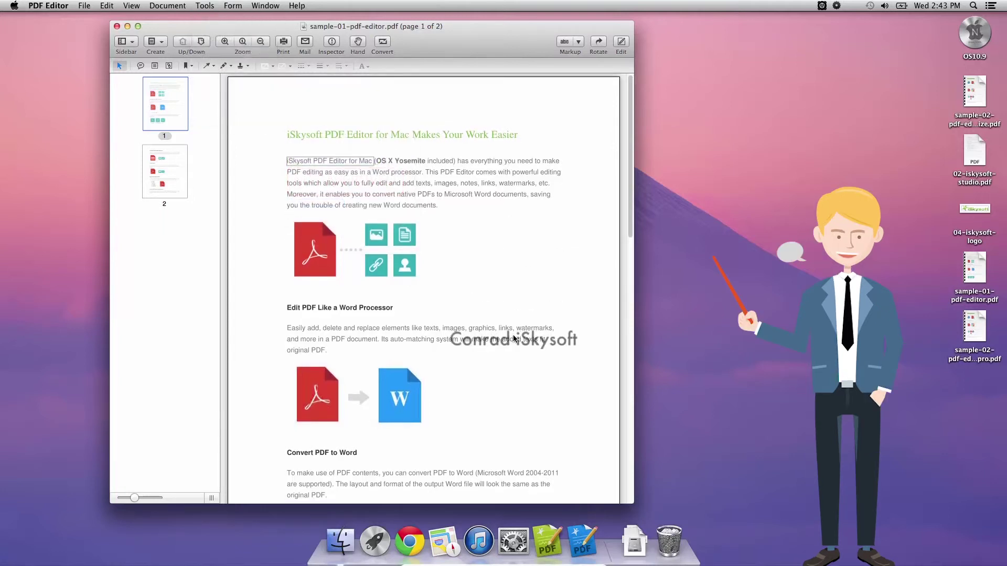
scroll(513, 338, "down", 1)
scroll(513, 338, "down", 1)
scroll(513, 338, "down", 8)
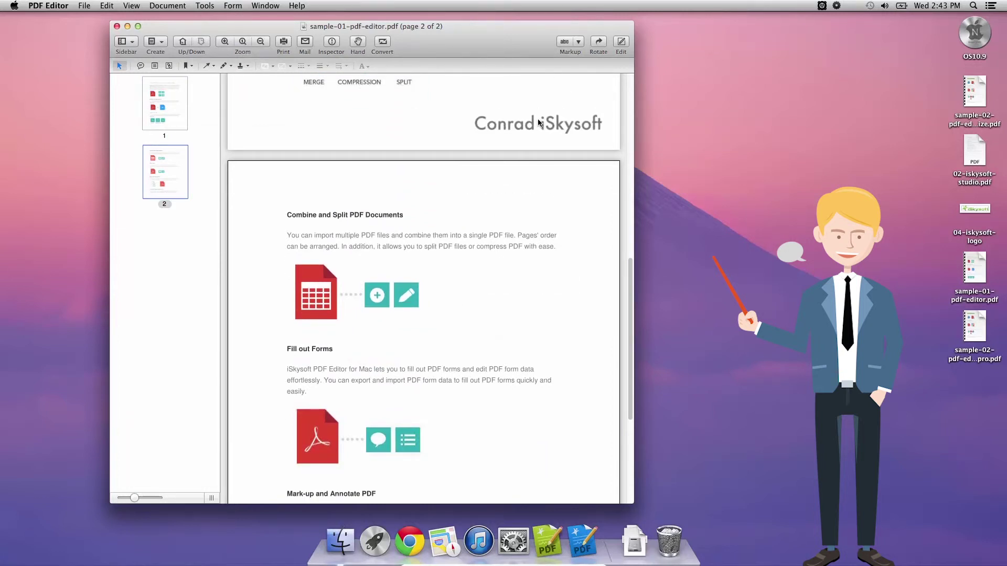
Step: Place a second Conrad iSkysoft stamp at page 2's bottom-right corner via the toolbar Stamp dropdown
left_click(538, 124)
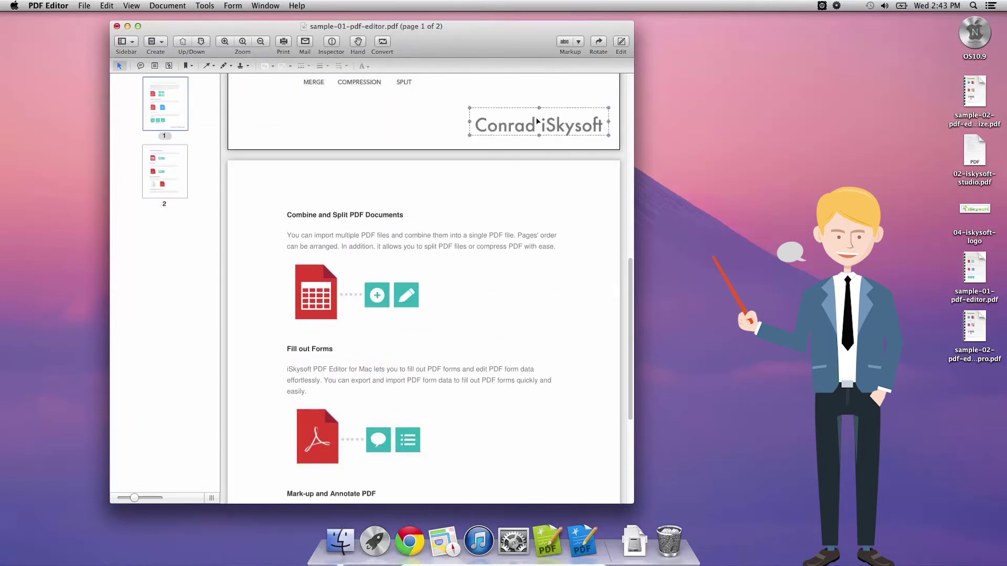
left_click(532, 319)
scroll(530, 331, "down", 5)
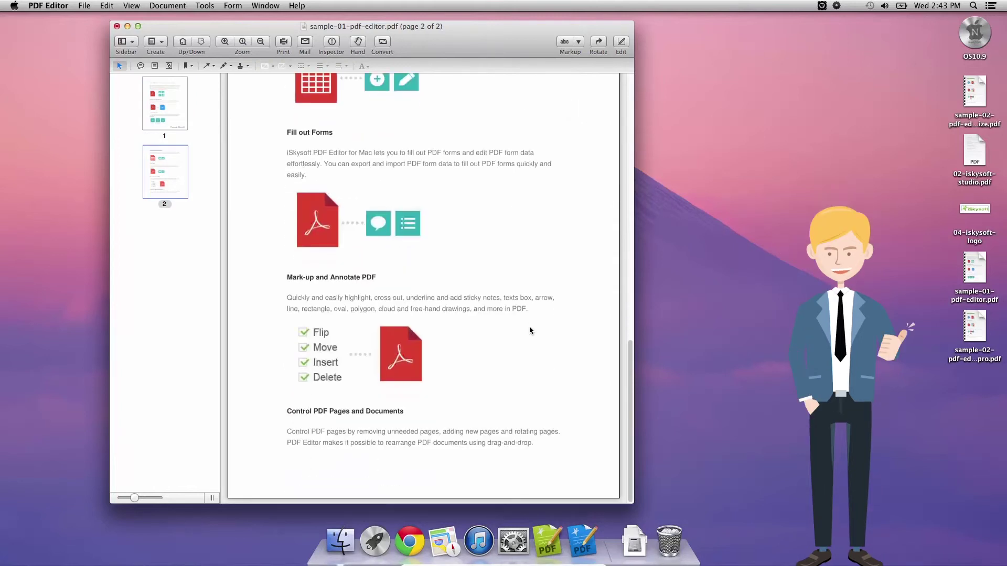
left_click(243, 68)
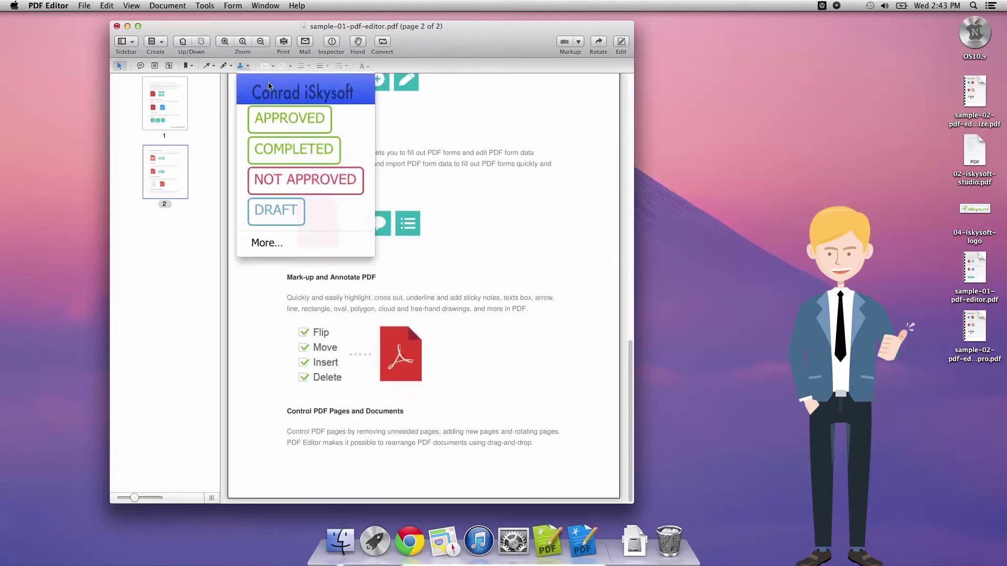
left_click(269, 86)
left_click(533, 475)
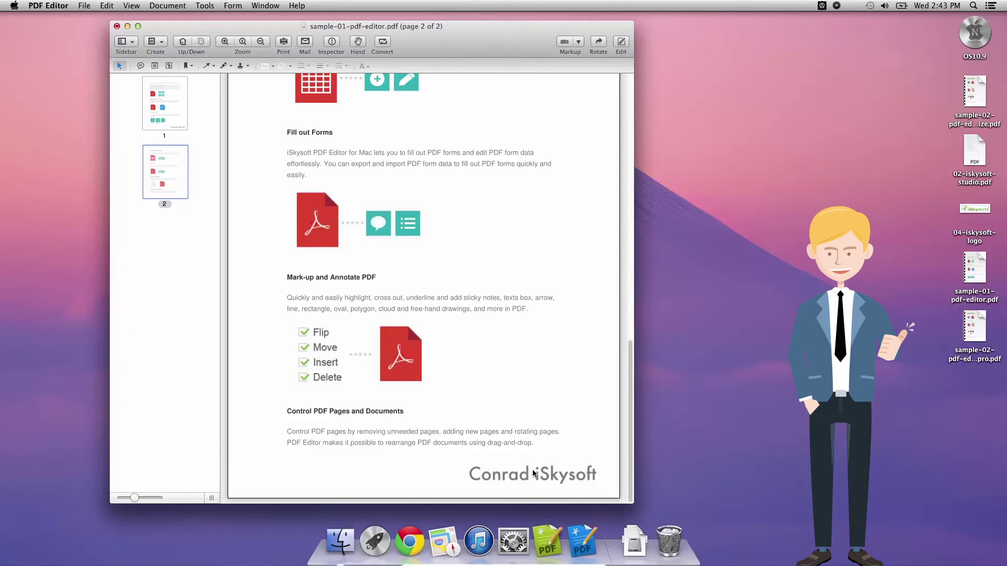
left_click(279, 106)
scroll(421, 287, "up", 5)
scroll(421, 287, "up", 5)
scroll(421, 287, "up", 5)
scroll(421, 288, "up", 3)
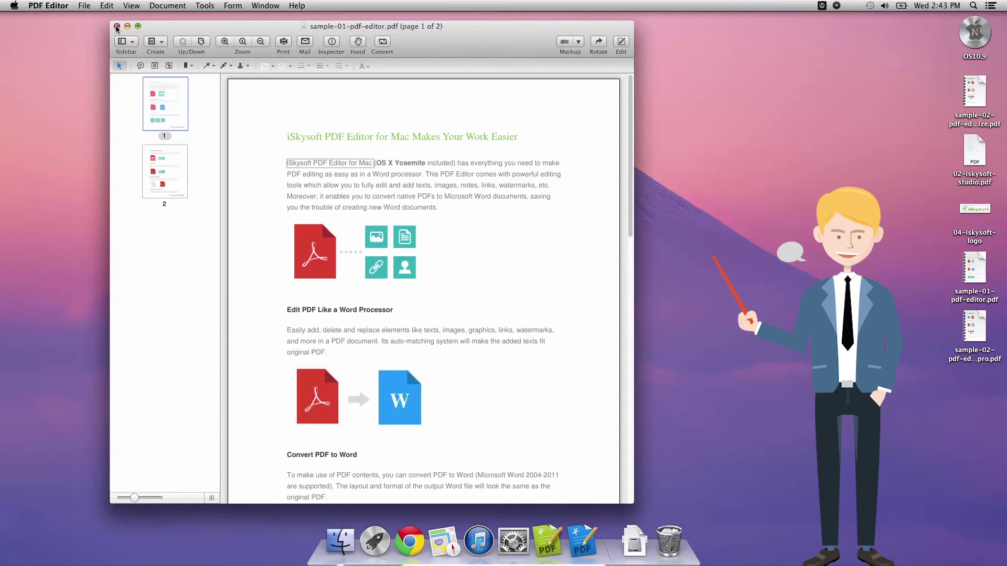
Step: Close sample-01-pdf-editor.pdf and discard the changes with Don't Save
left_click(117, 27)
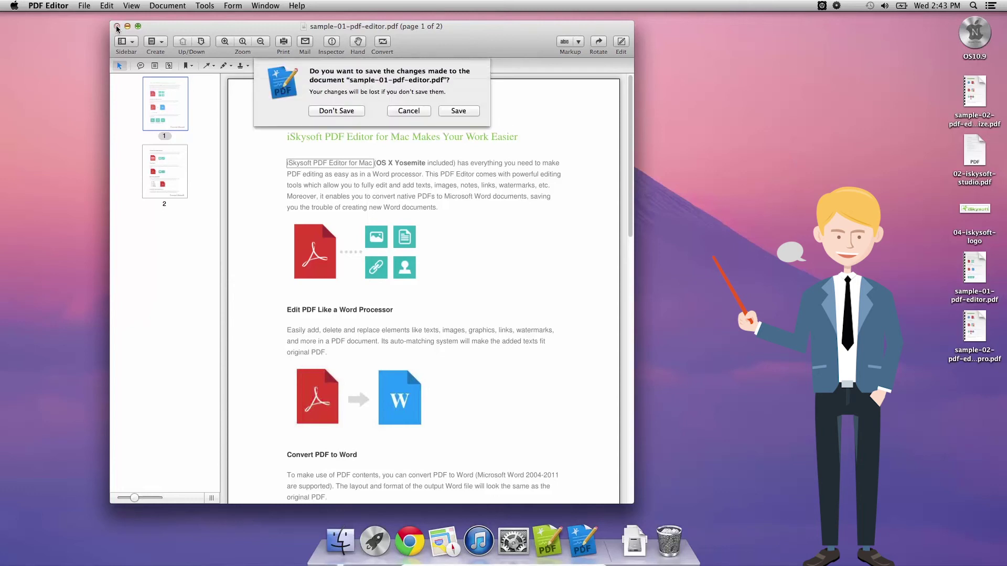
left_click(346, 102)
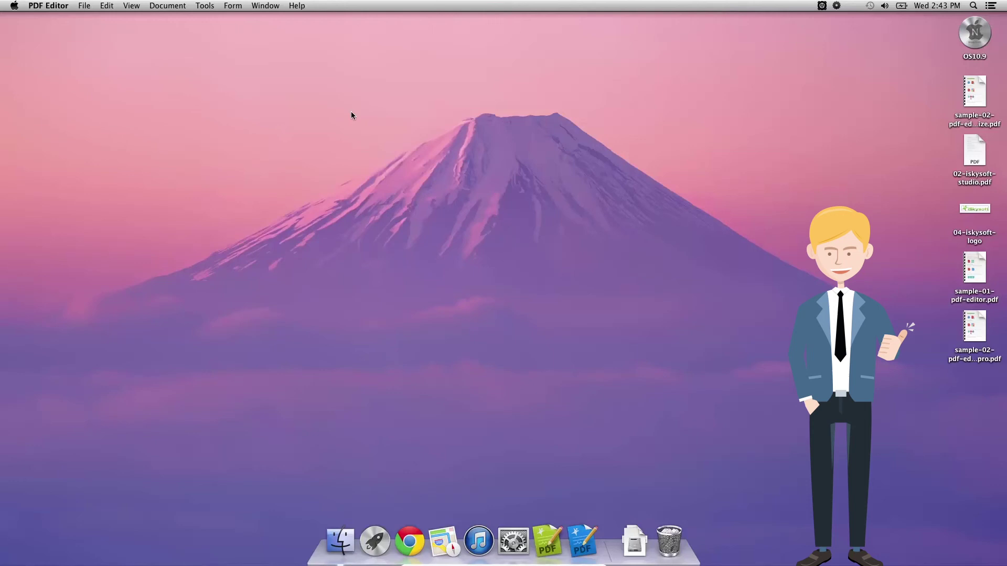